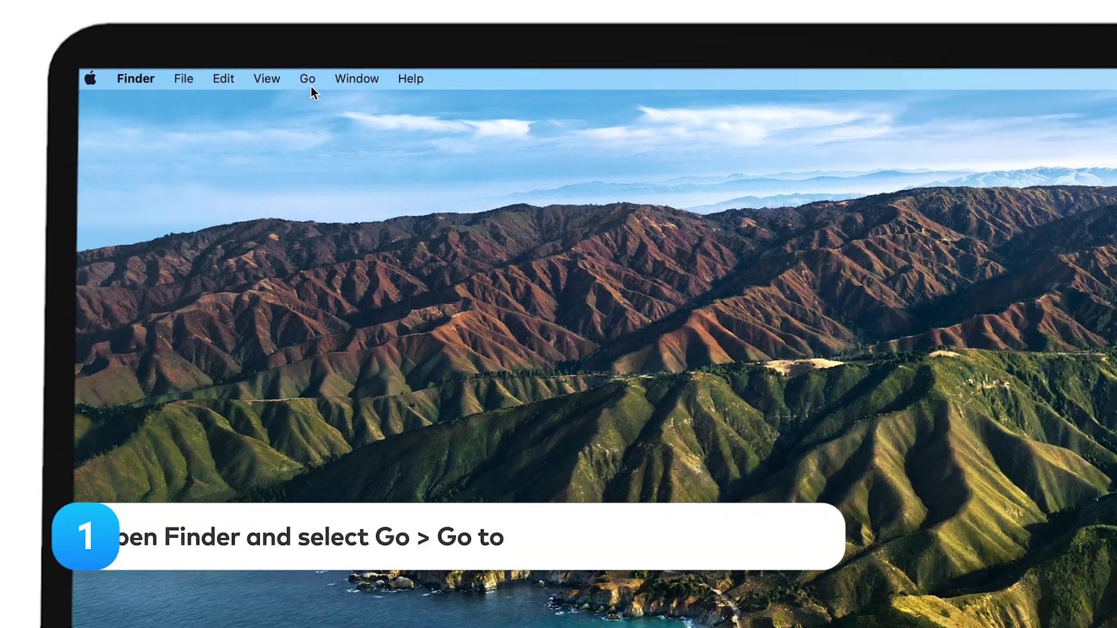
# - Jump to ~/Library with Go to Folder and open its Application Support folder
pyautogui.click(310, 85)
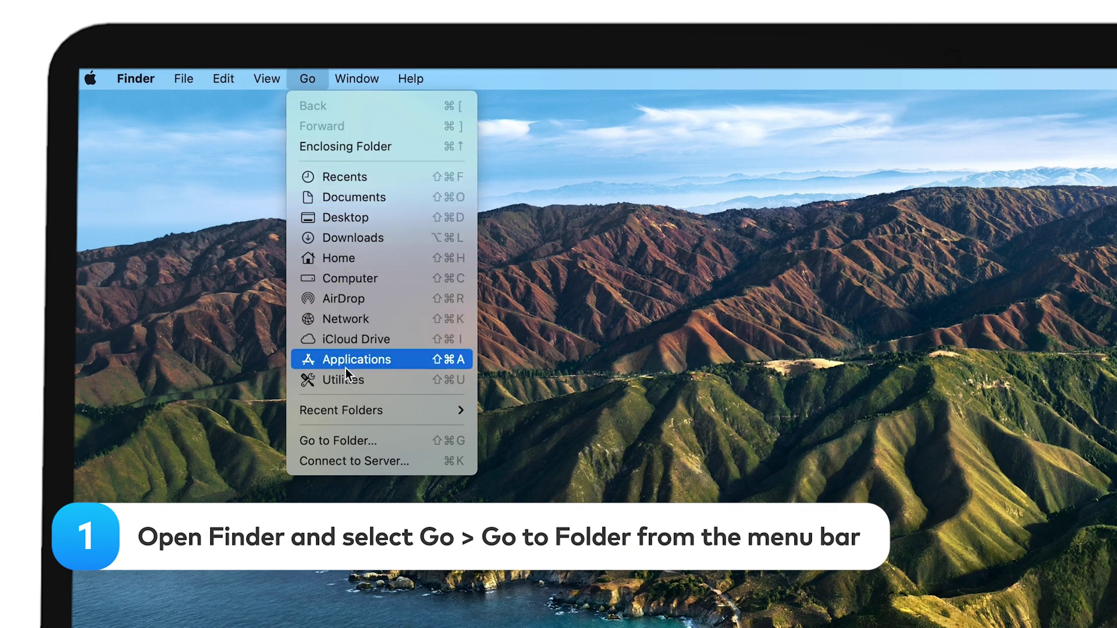
pyautogui.click(346, 436)
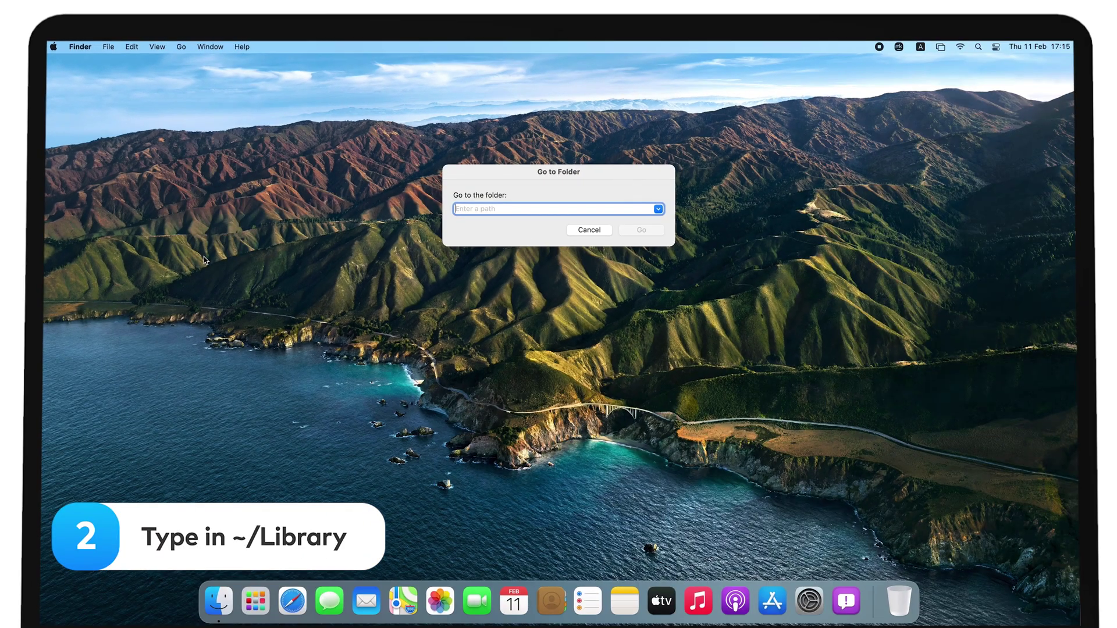
pyautogui.write('~/Library/')
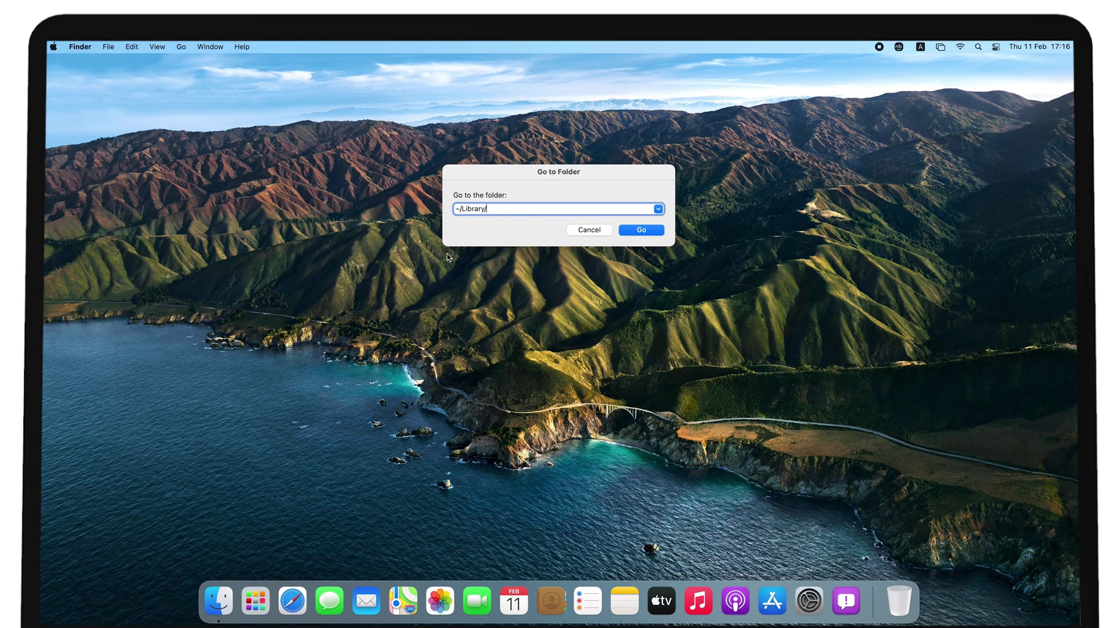
pyautogui.click(631, 230)
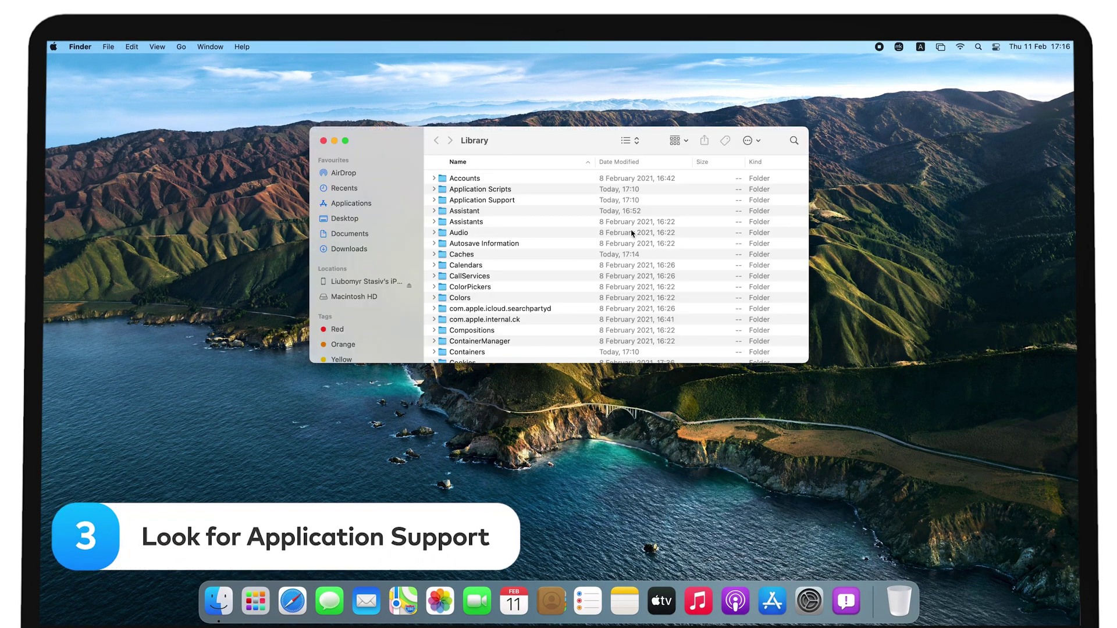
pyautogui.doubleClick(495, 201)
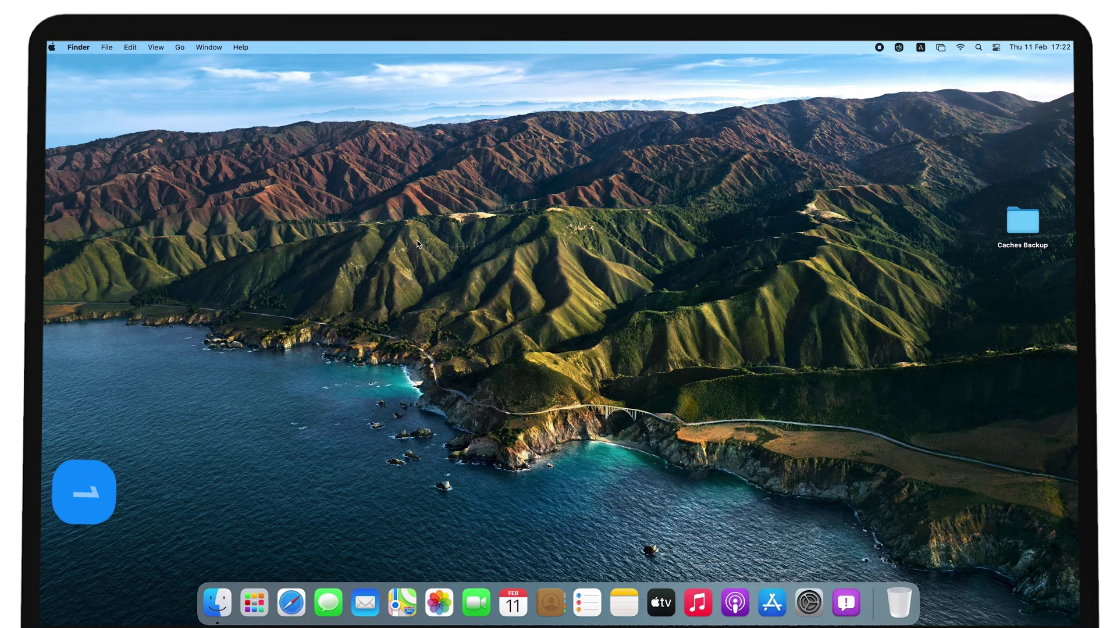
# - Navigate to ~/Library with Go to Folder and open the Caches folder
pyautogui.click(178, 47)
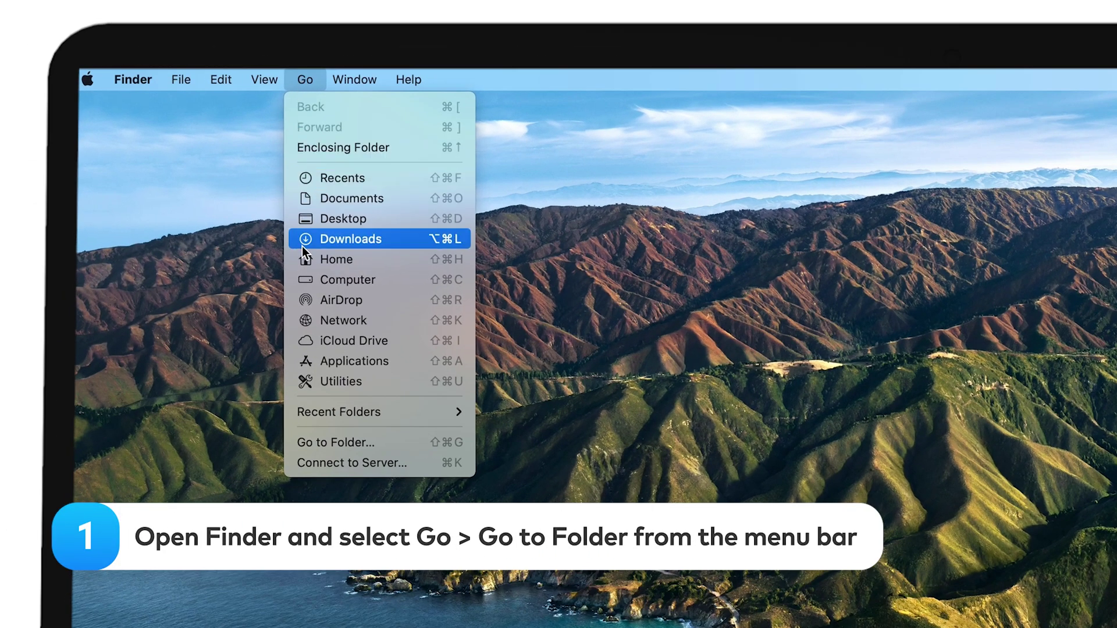
pyautogui.click(349, 443)
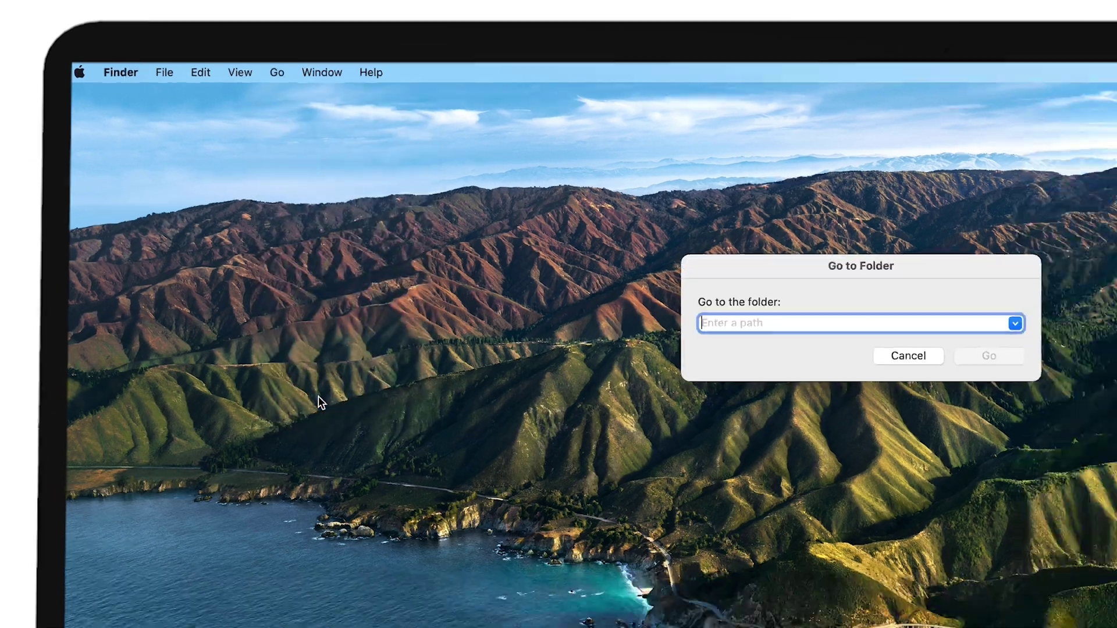
pyautogui.write('~/Library/')
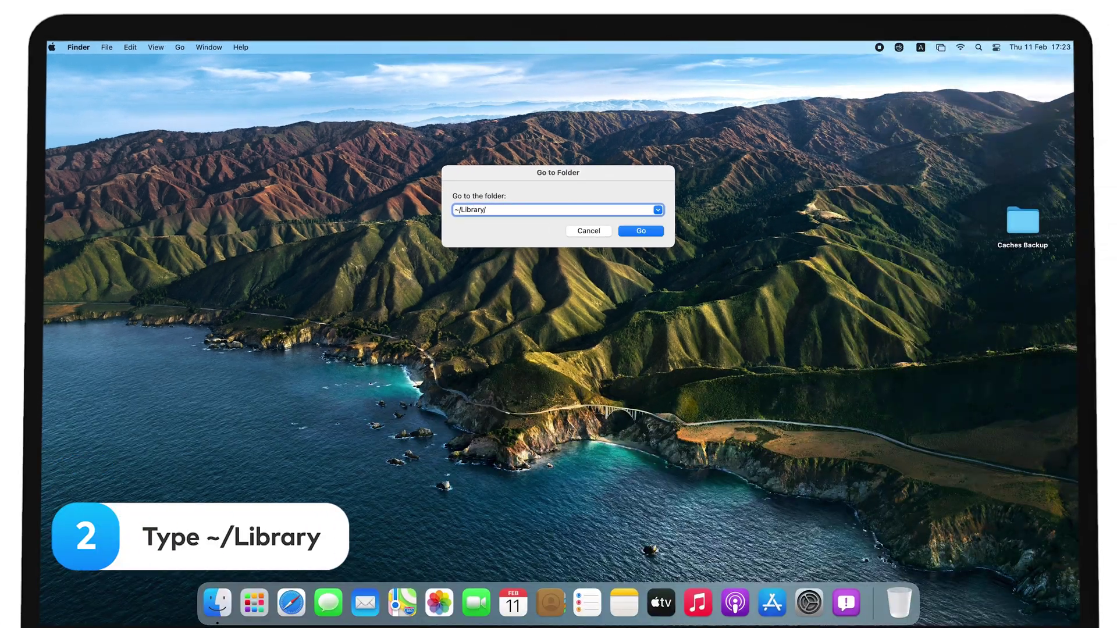
pyautogui.press('Return')
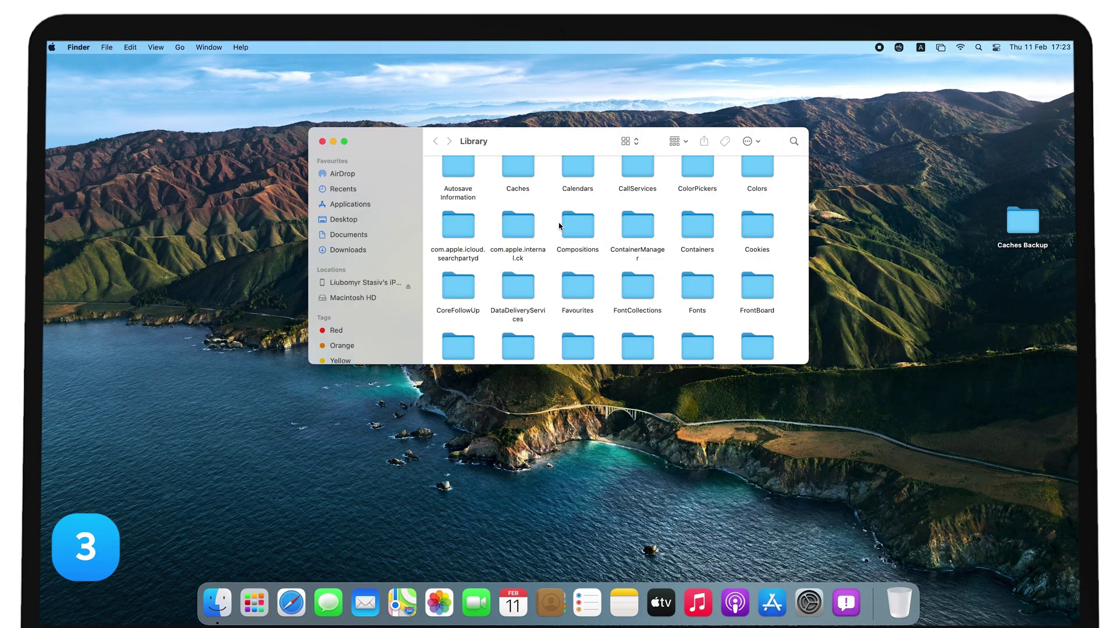
pyautogui.doubleClick(521, 174)
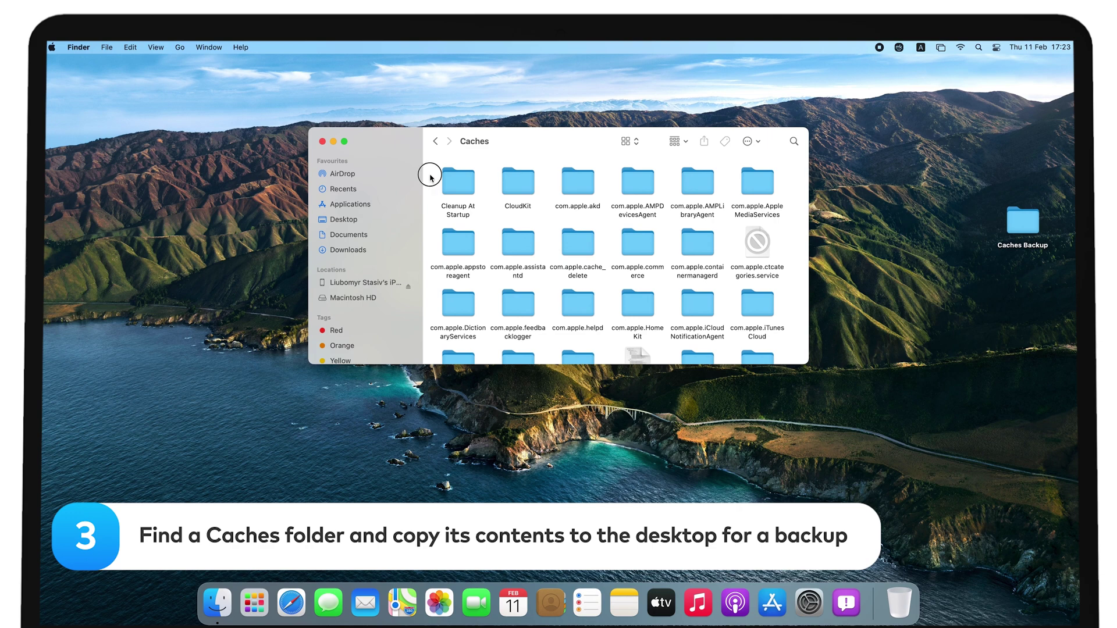
# - Copy all 42 cache items into the desktop Caches Backup folder
pyautogui.moveTo(431, 175)
pyautogui.mouseDown()
pyautogui.moveTo(598, 214)
pyautogui.moveTo(764, 325)
pyautogui.mouseUp()
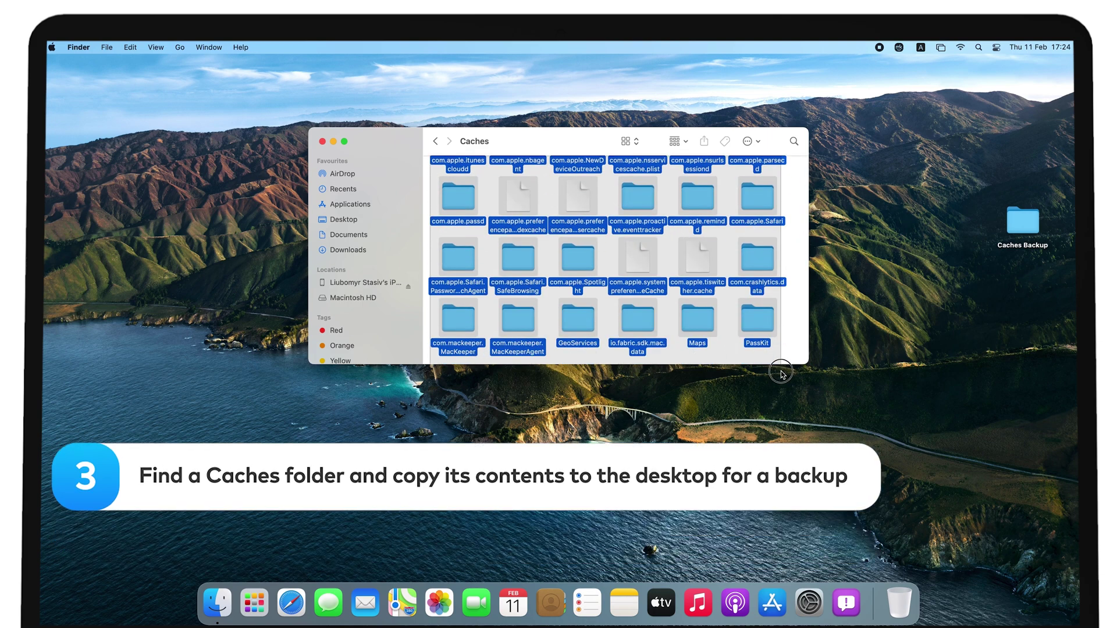
pyautogui.rightClick(762, 324)
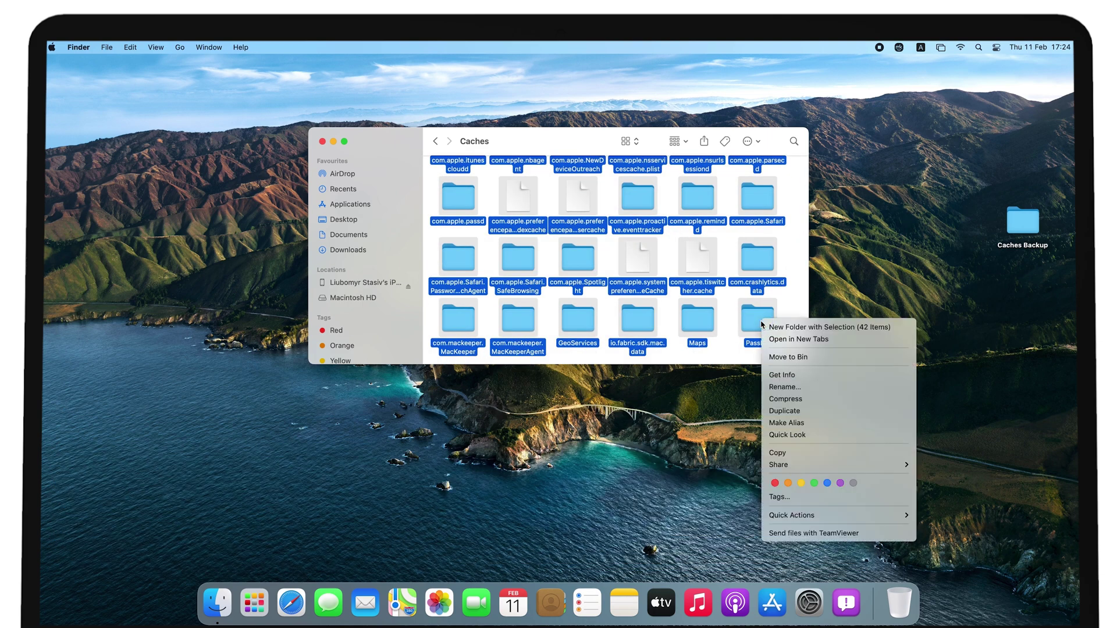
pyautogui.click(779, 452)
pyautogui.click(1019, 230)
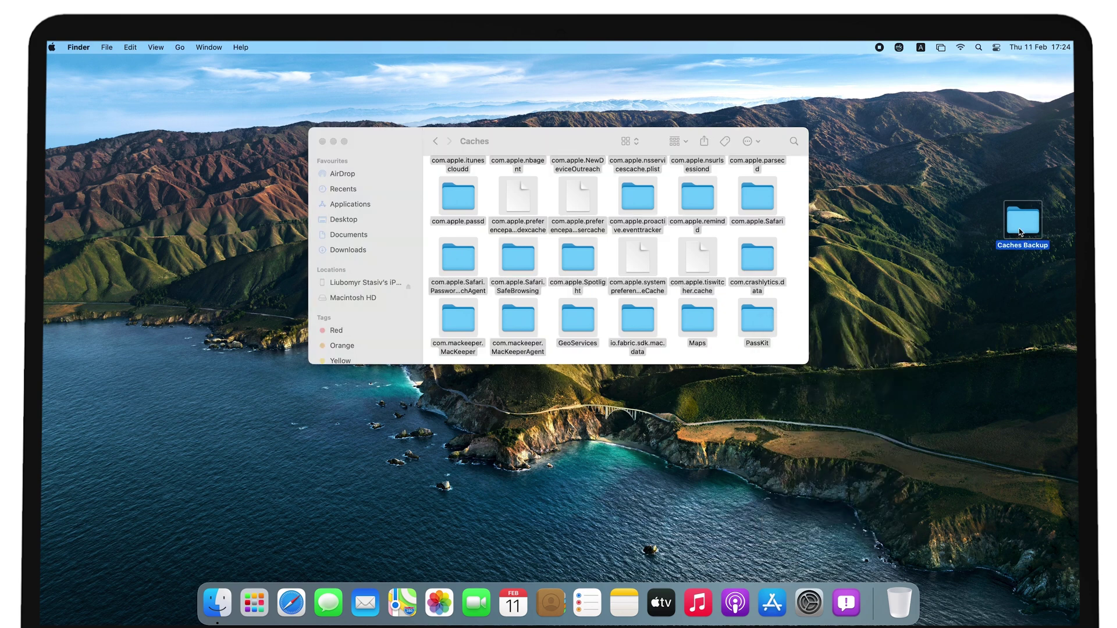
pyautogui.doubleClick(1018, 231)
pyautogui.rightClick(622, 264)
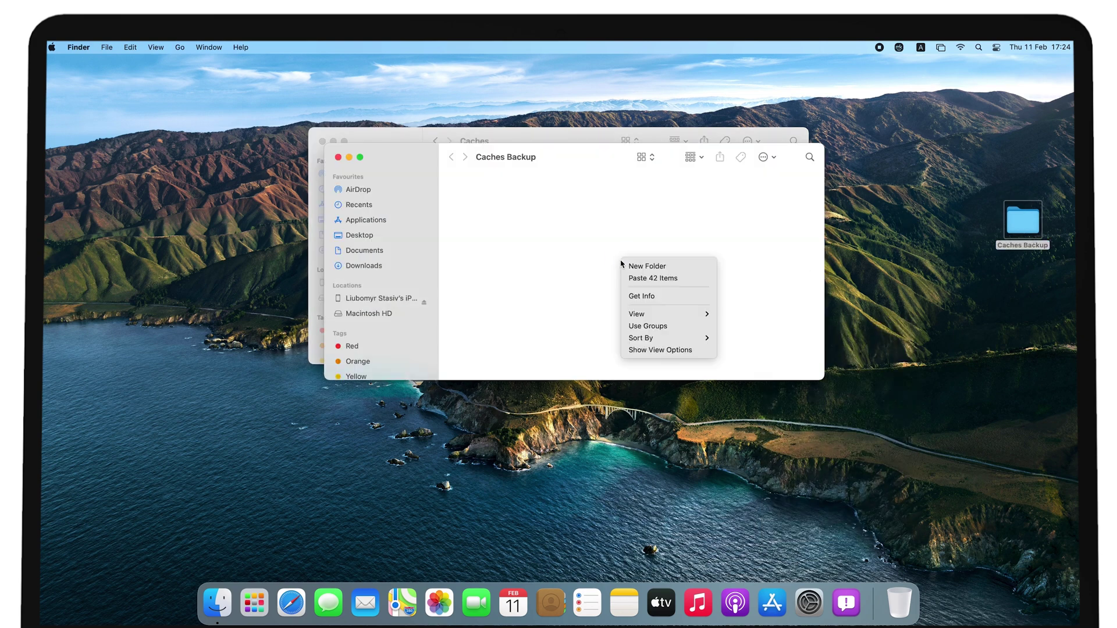
pyautogui.click(633, 279)
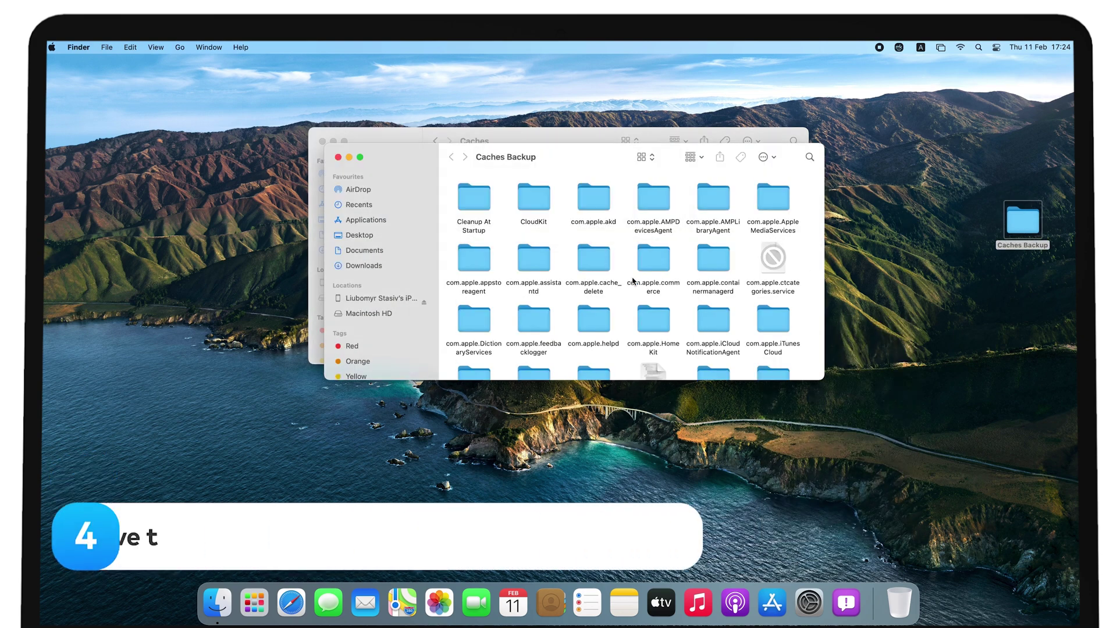
pyautogui.click(338, 158)
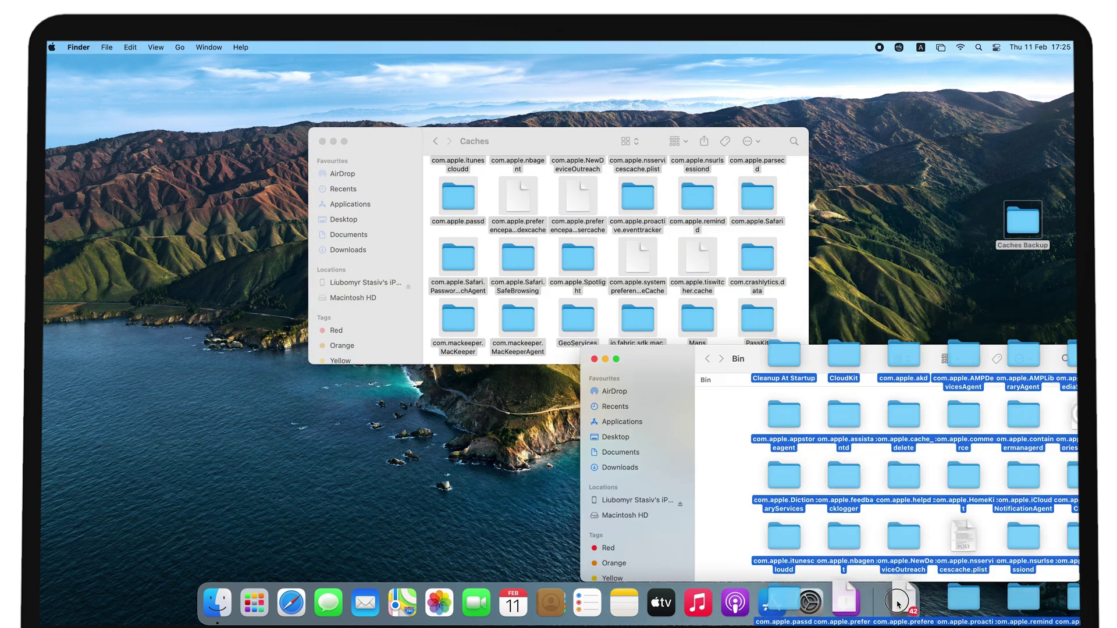
# - Move the original cache items to the Bin and permanently empty it
pyautogui.moveTo(535, 202); pyautogui.dragTo(898, 605)
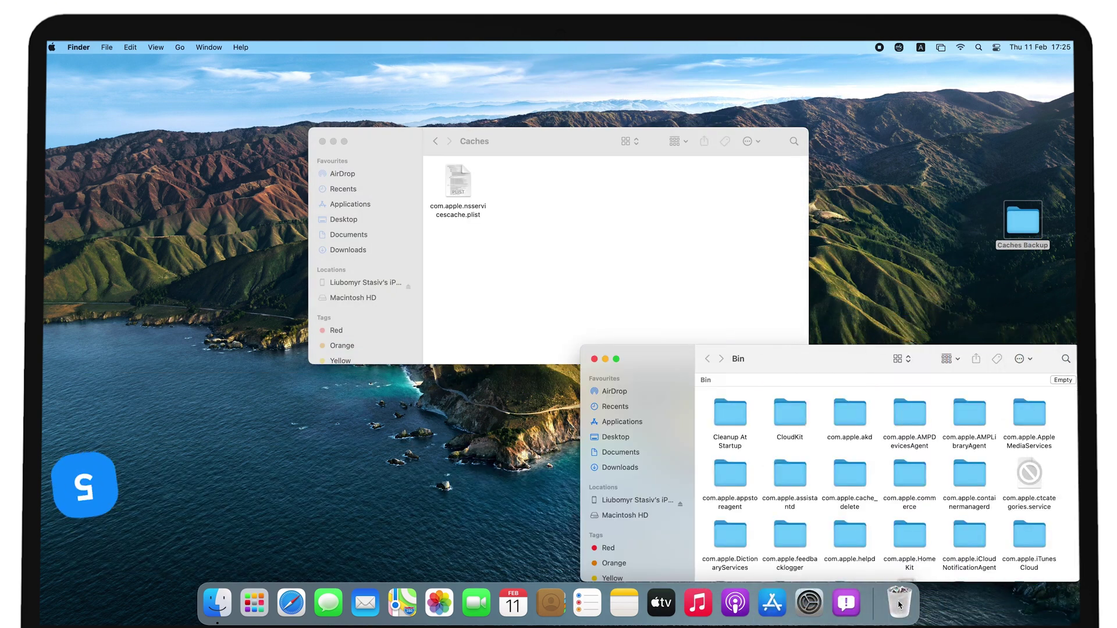
pyautogui.click(1063, 380)
pyautogui.click(585, 271)
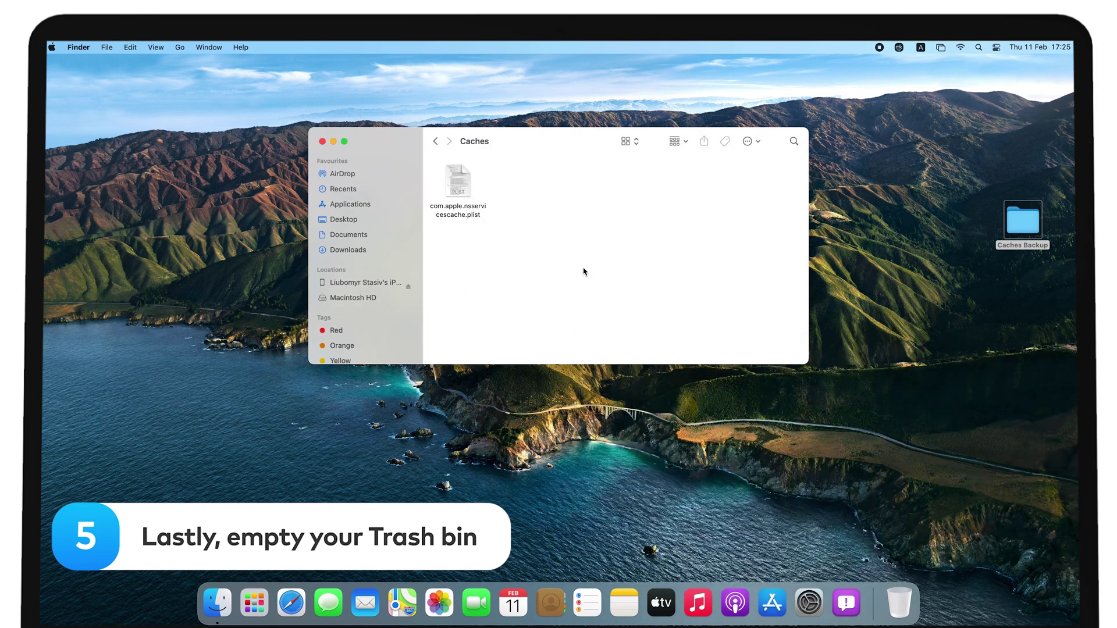
pyautogui.click(322, 141)
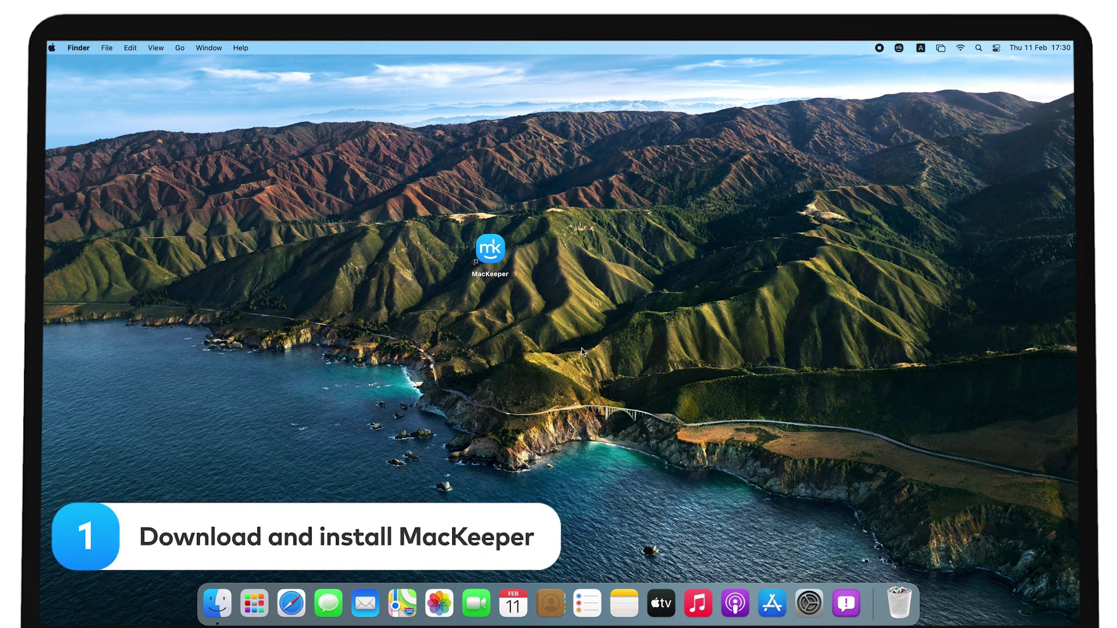
# - Run MacKeeper's Safe Cleanup scan and clean the 635 MB of junk, emptying Trash
pyautogui.doubleClick(494, 258)
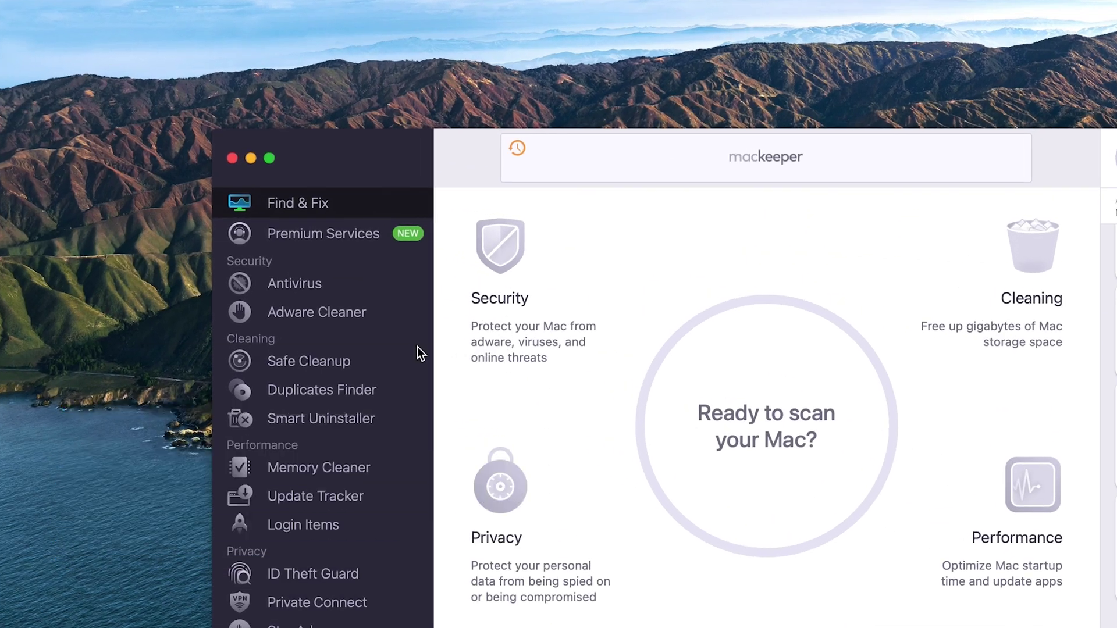
pyautogui.click(373, 362)
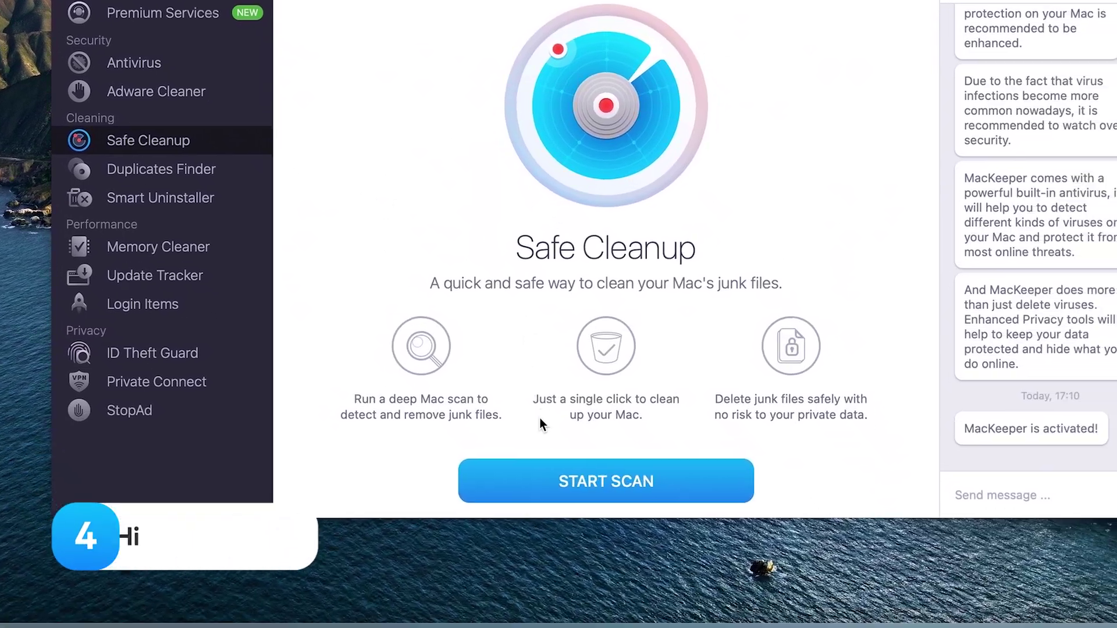
pyautogui.click(582, 549)
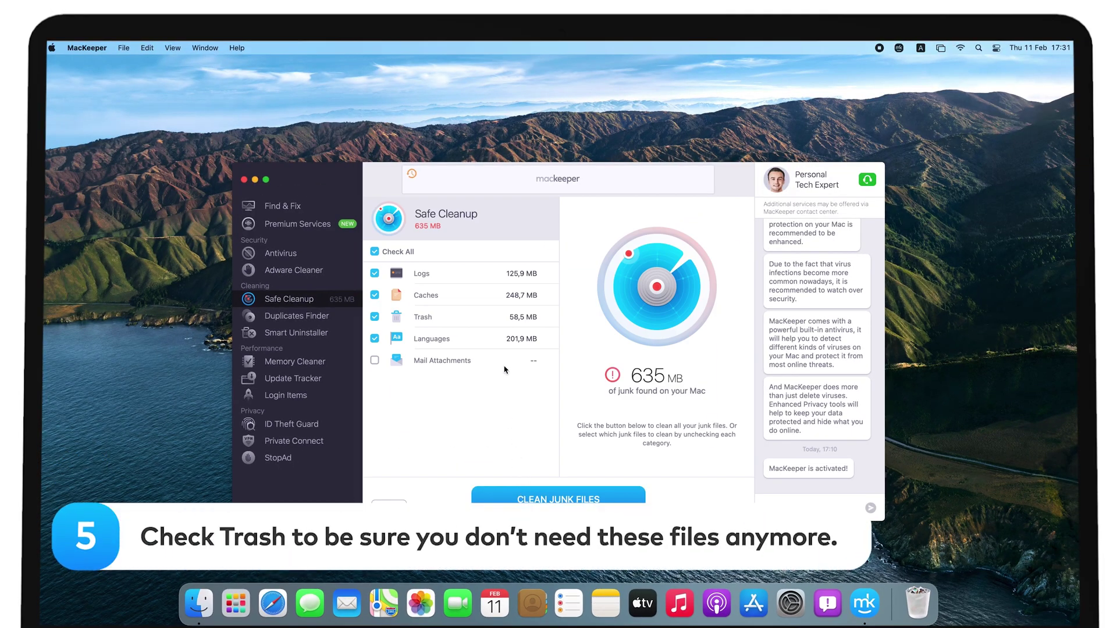
pyautogui.click(503, 318)
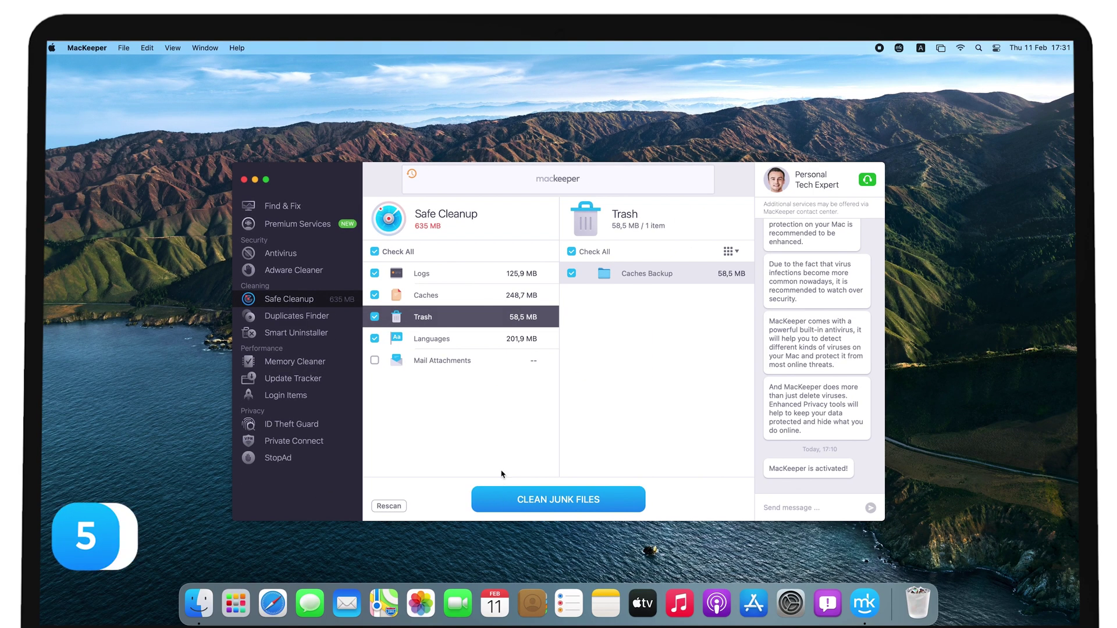
pyautogui.click(500, 499)
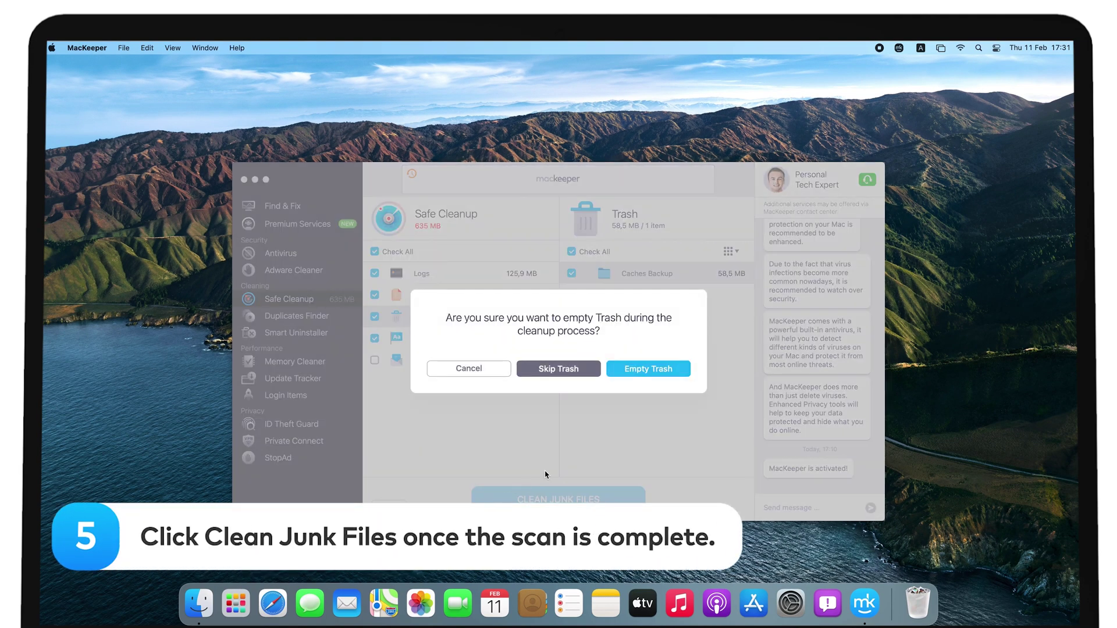
pyautogui.click(620, 375)
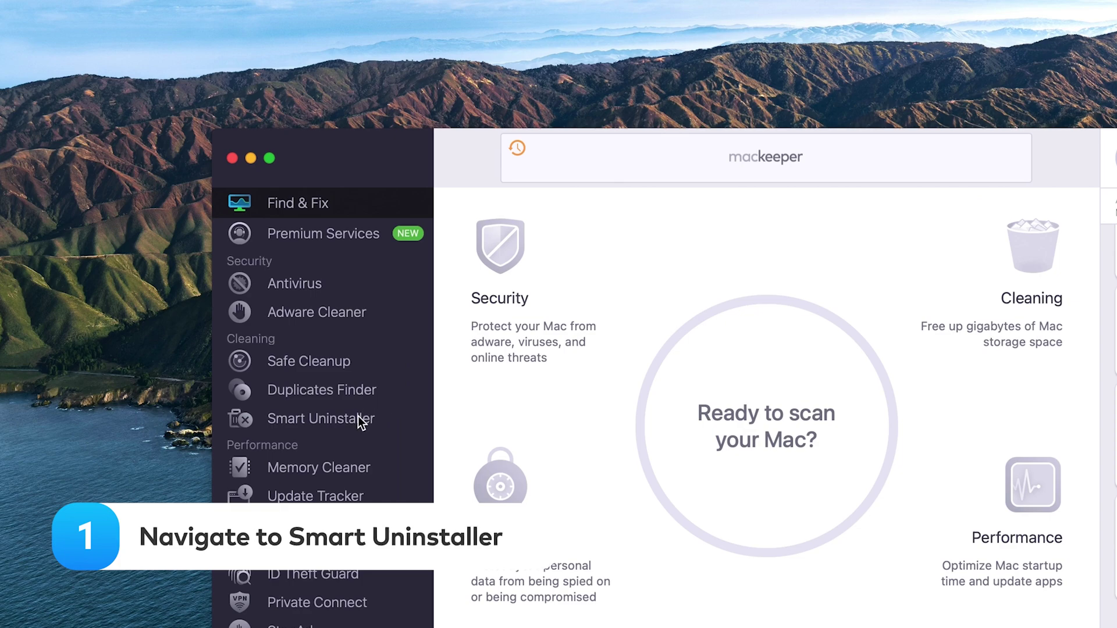
# - Scan with Smart Uninstaller and remove the UV Weather Chrome extension, freeing 2 MB
pyautogui.click(358, 417)
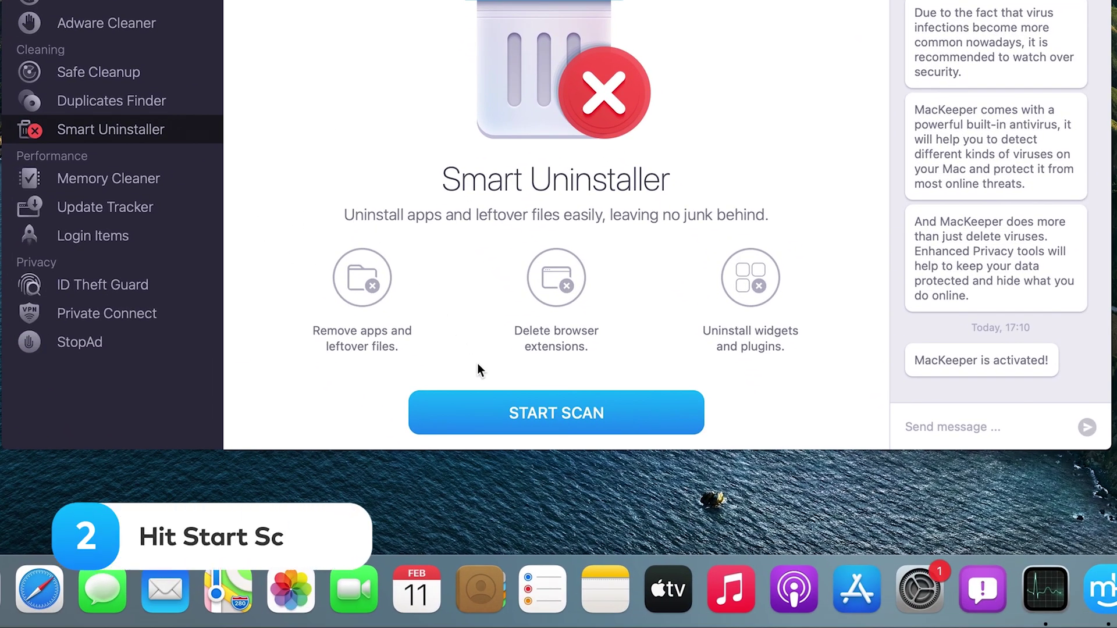
pyautogui.click(500, 413)
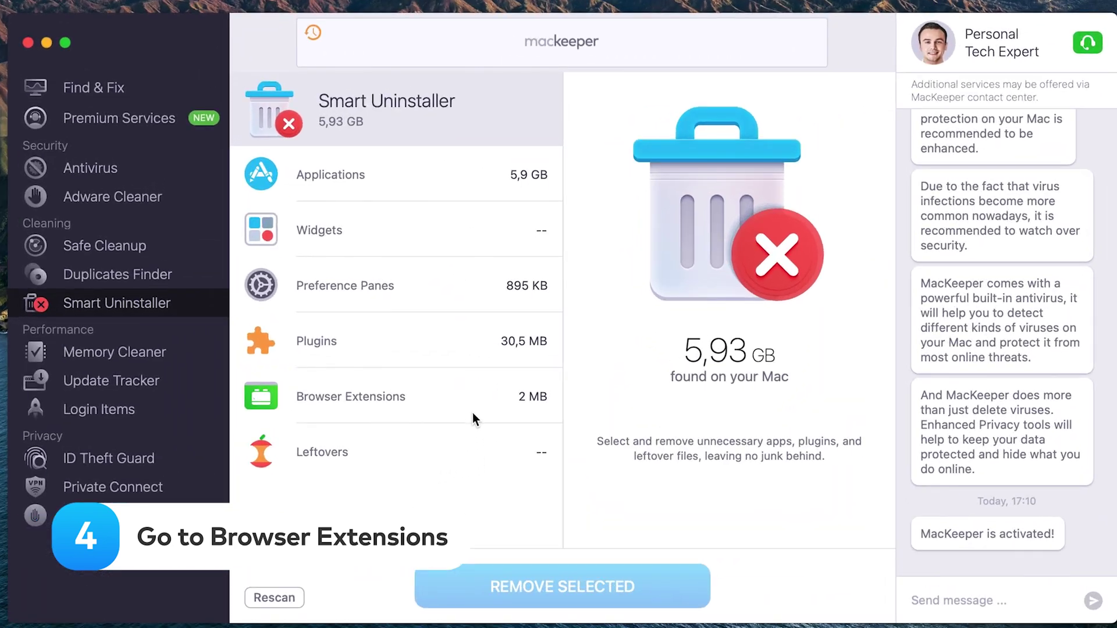
pyautogui.click(507, 395)
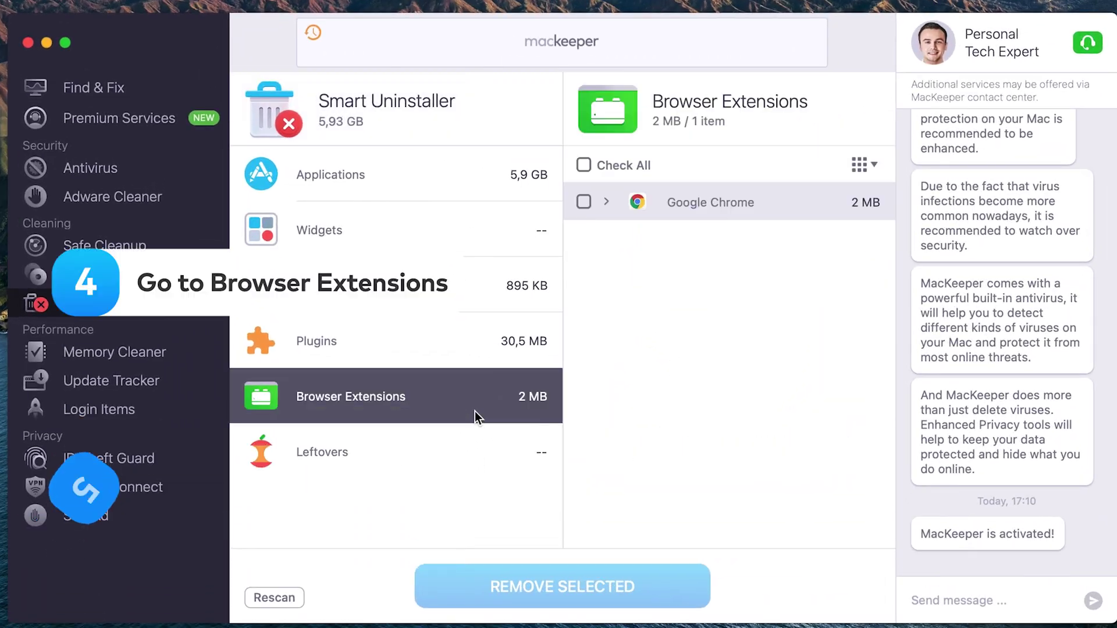
pyautogui.click(608, 202)
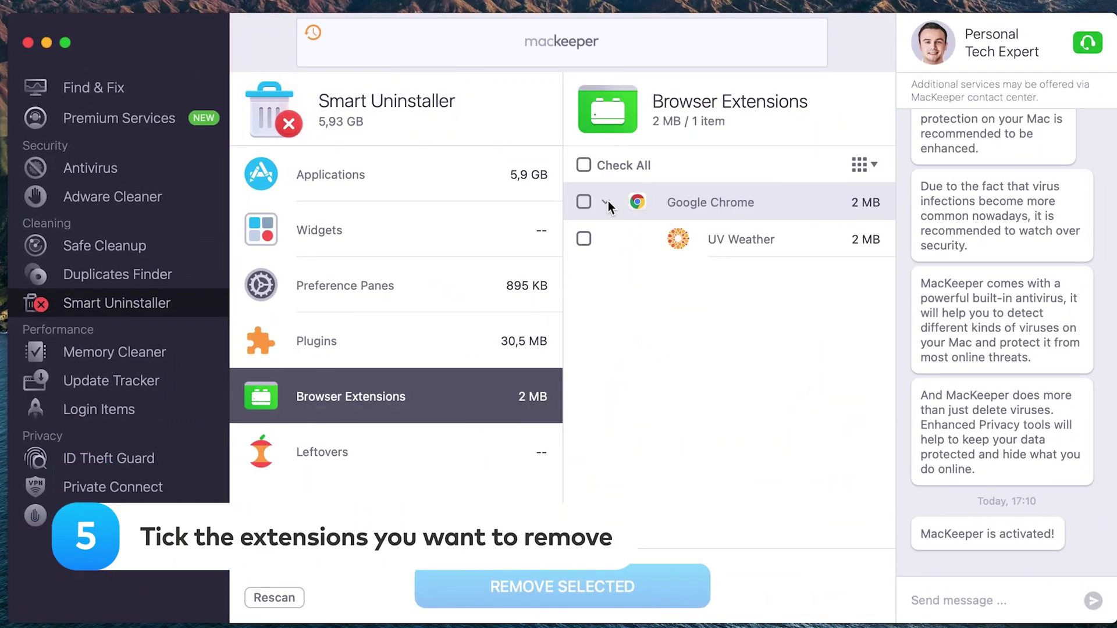
pyautogui.click(582, 239)
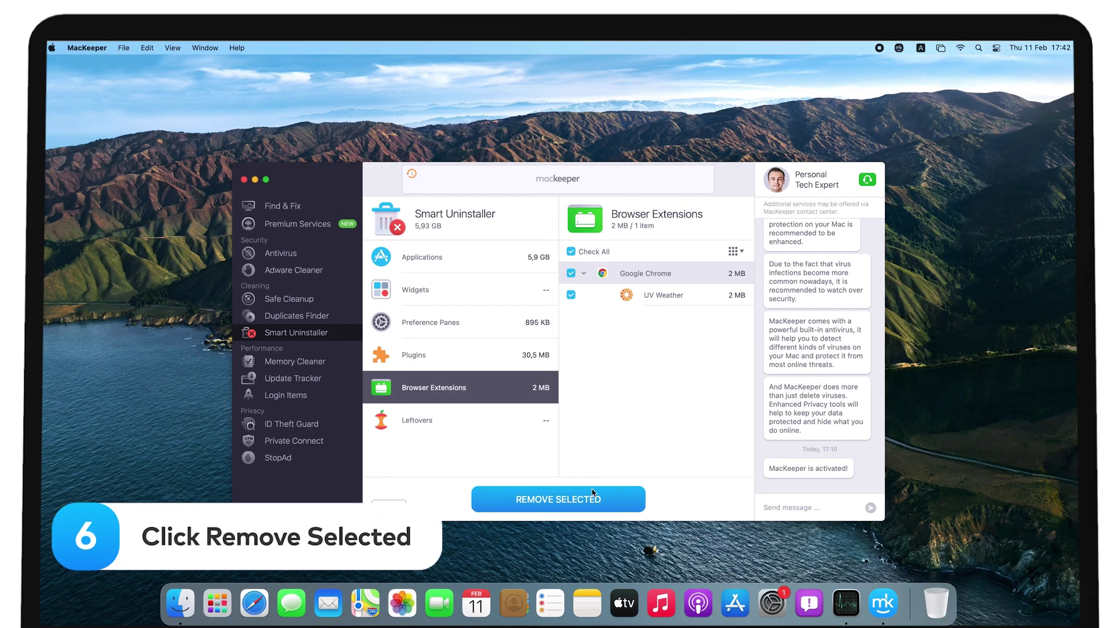
pyautogui.click(594, 496)
pyautogui.click(638, 369)
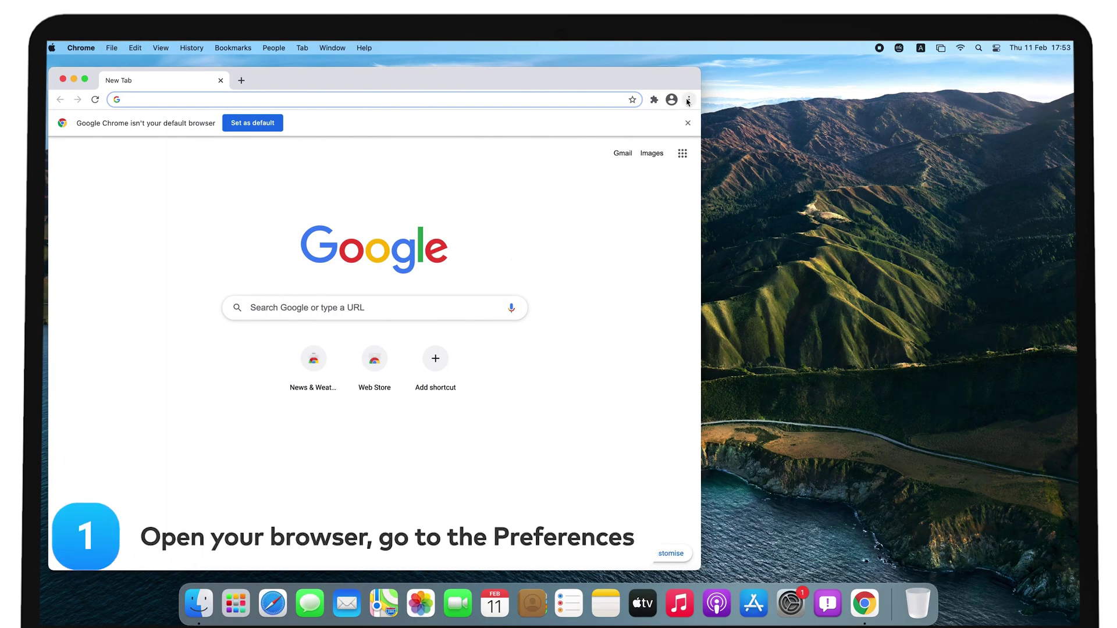
# - Remove the UV Weather extension from Chrome's Extensions settings page
pyautogui.click(689, 100)
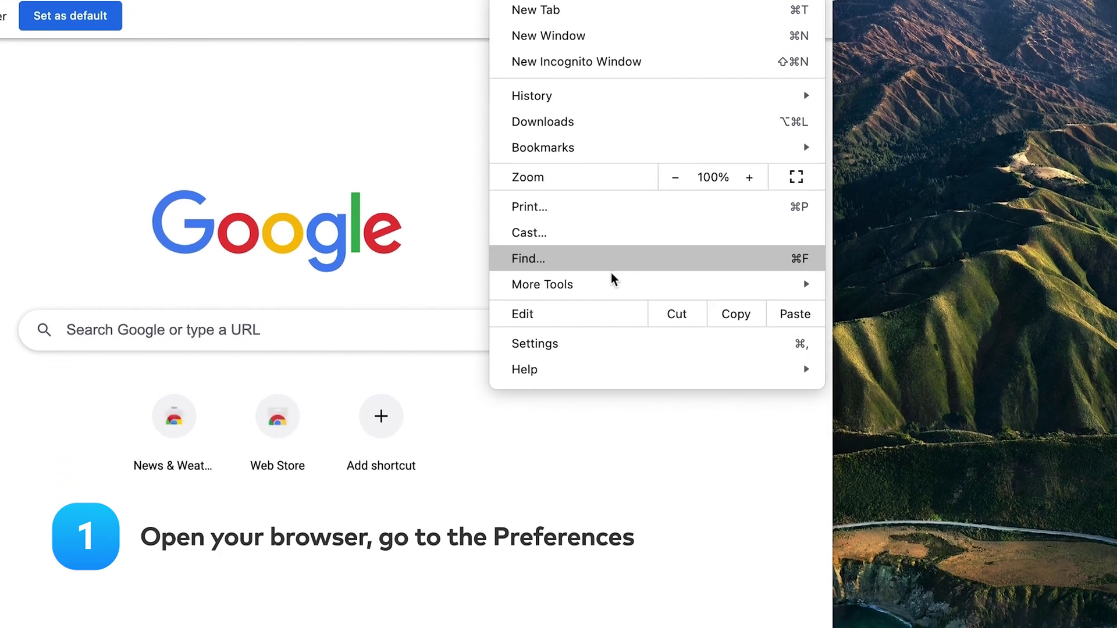
pyautogui.click(562, 422)
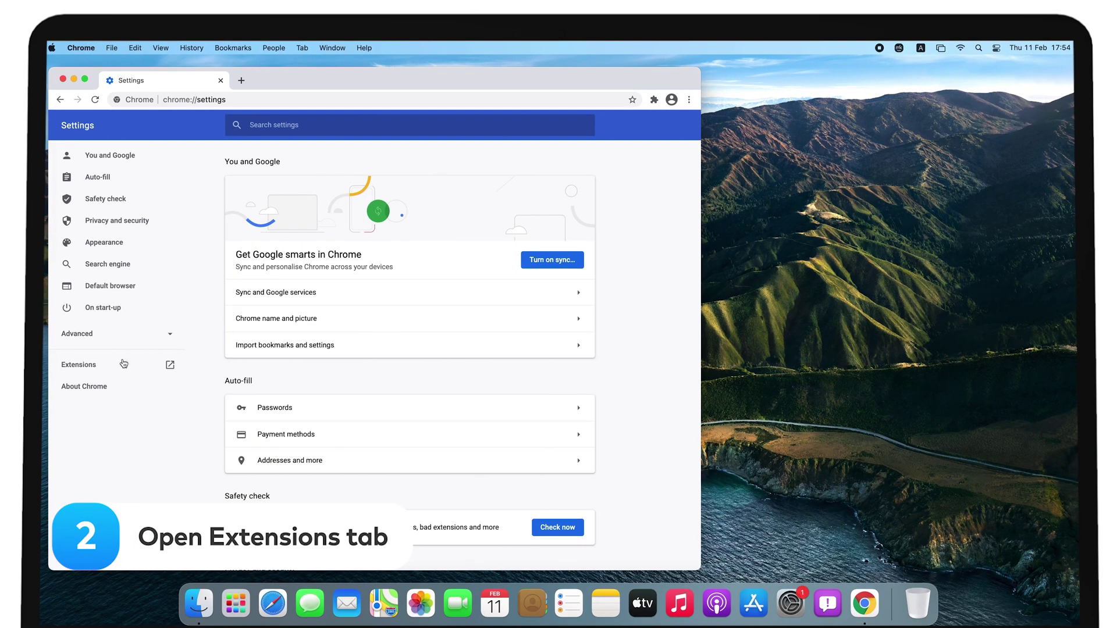
pyautogui.click(123, 363)
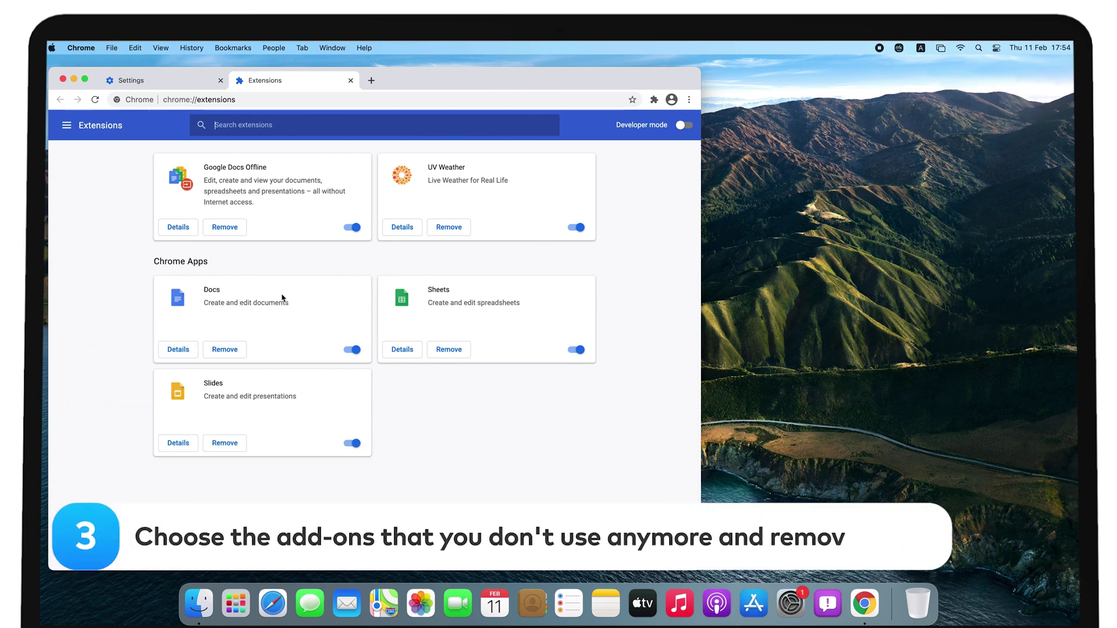
pyautogui.click(432, 229)
pyautogui.click(606, 186)
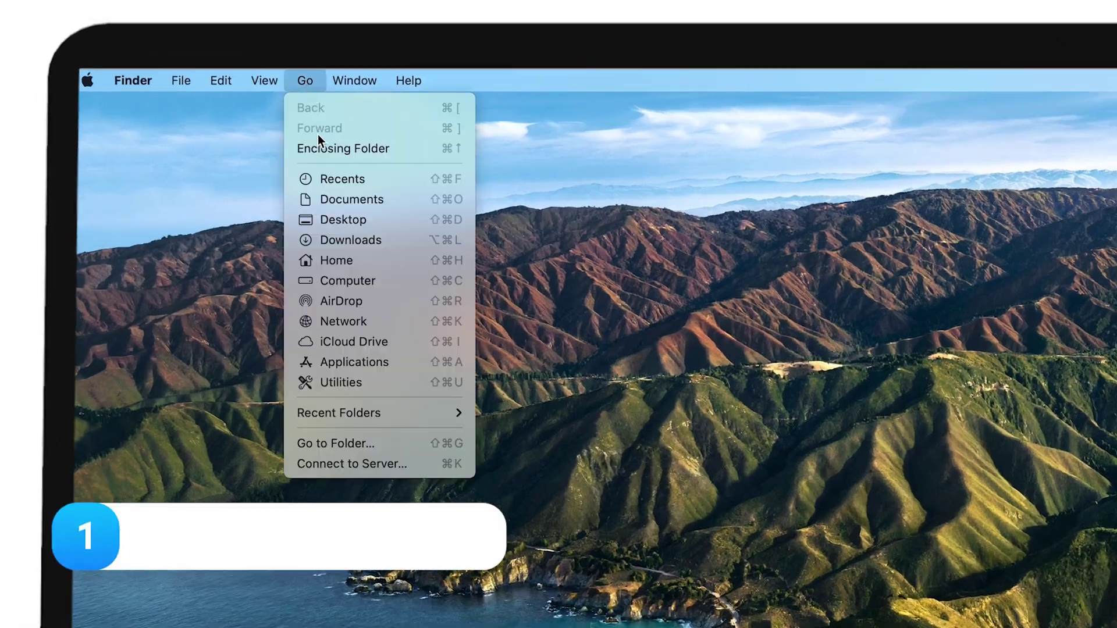
# - Open ~/Library/Screen Savers and drag Fliqlo.saver to the Trash
pyautogui.click(348, 445)
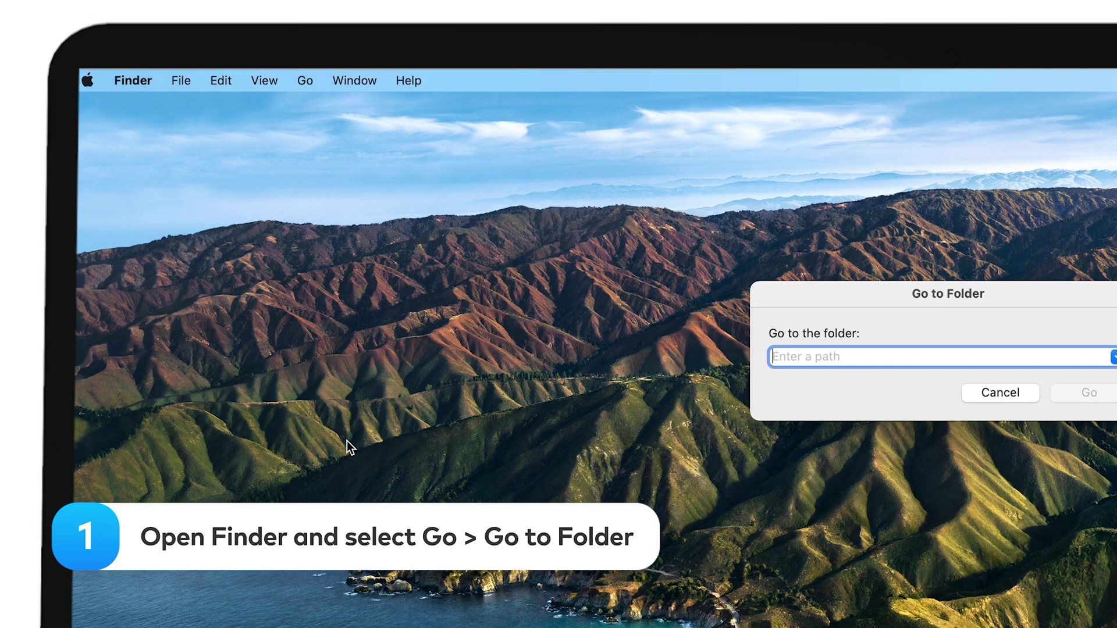
pyautogui.write('~')
pyautogui.write('/Li')
pyautogui.write('brary/')
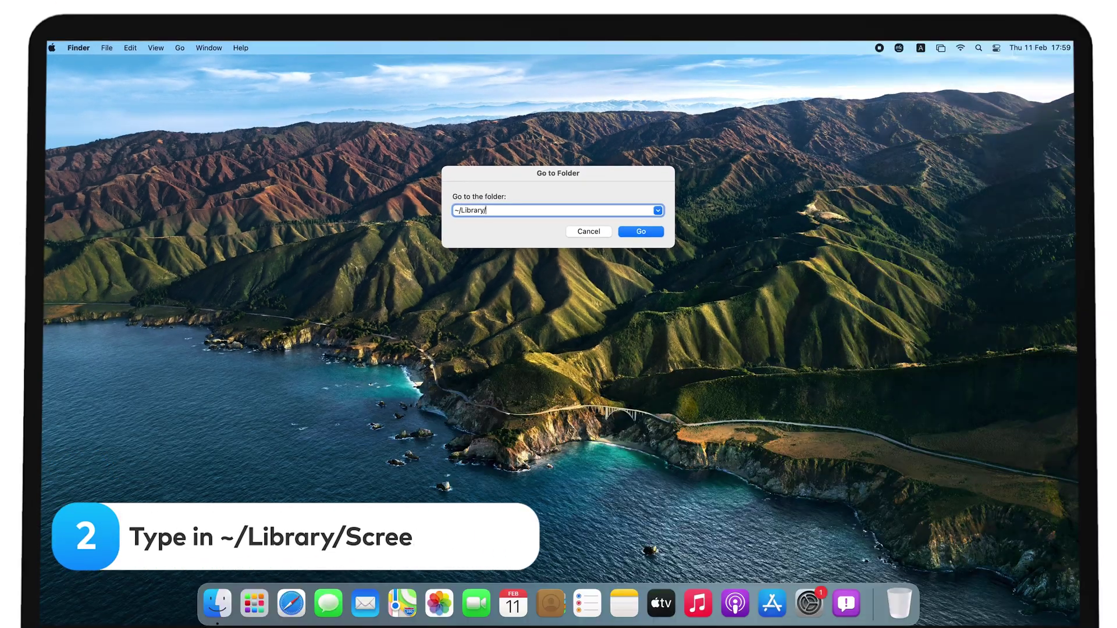
pyautogui.write('Screen Savers')
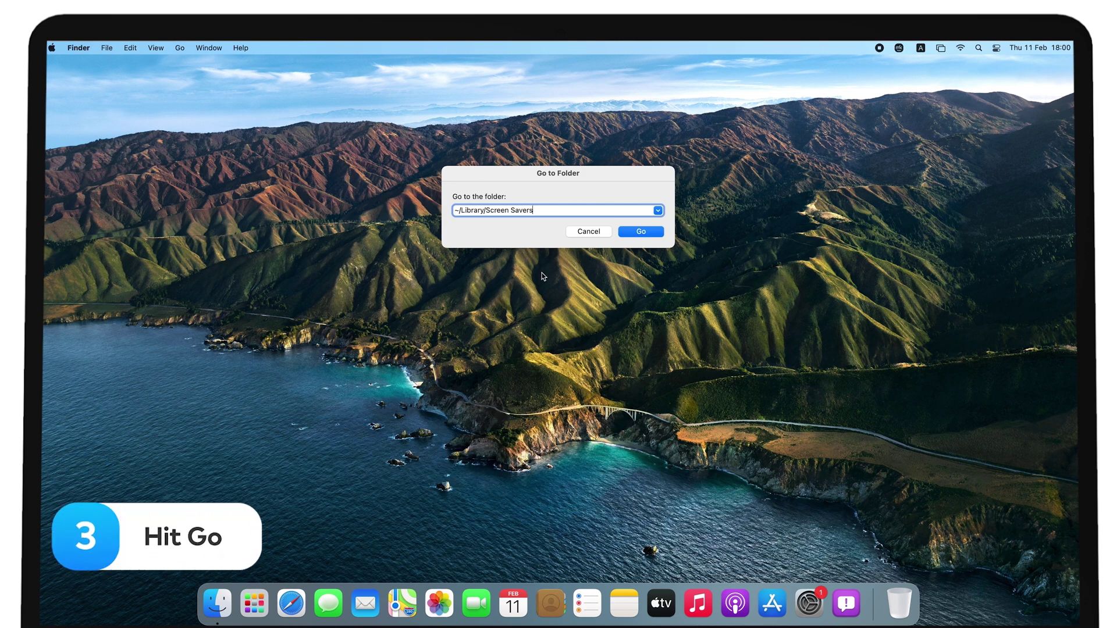
pyautogui.click(623, 234)
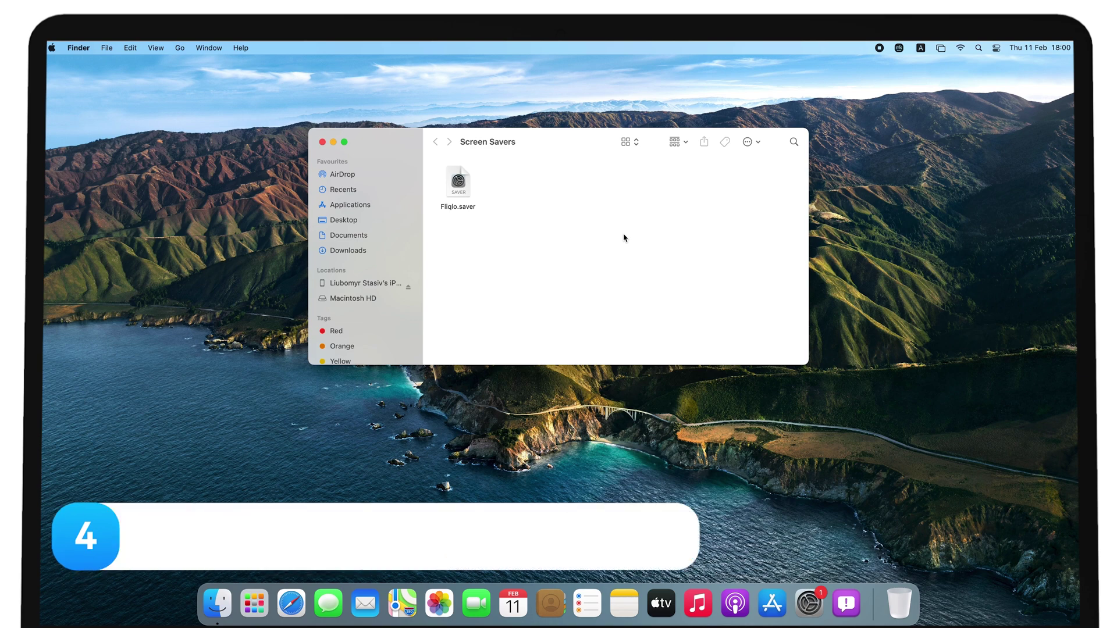
pyautogui.moveTo(464, 199); pyautogui.dragTo(896, 592)
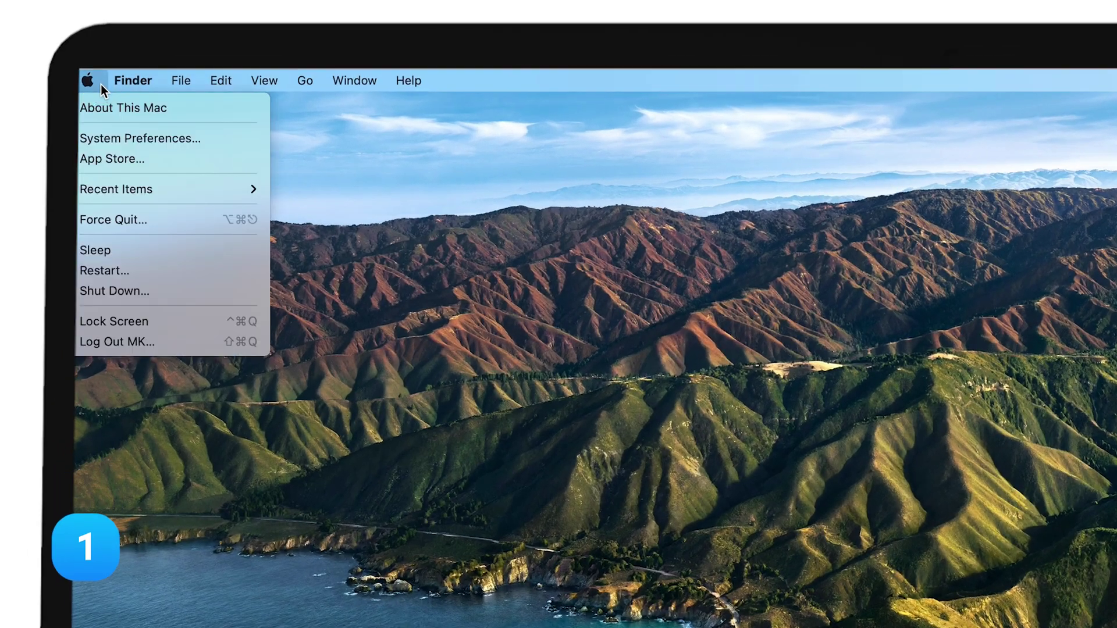
# - Toggle Time Machine's Back Up Automatically off, then back on, to clear local snapshots
pyautogui.click(116, 138)
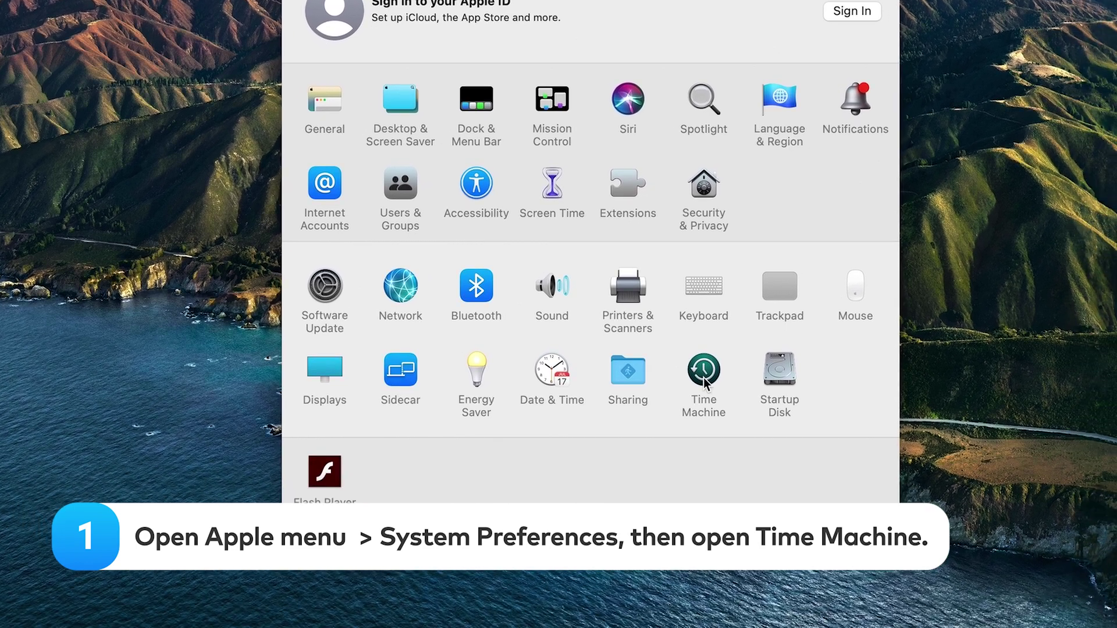
pyautogui.click(704, 377)
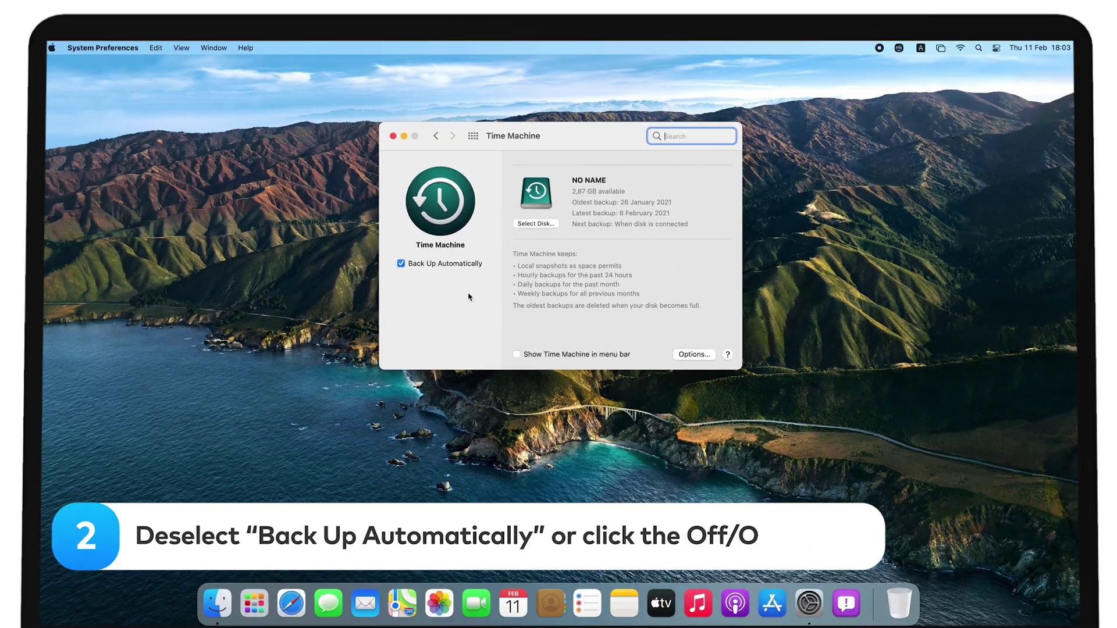
pyautogui.click(401, 264)
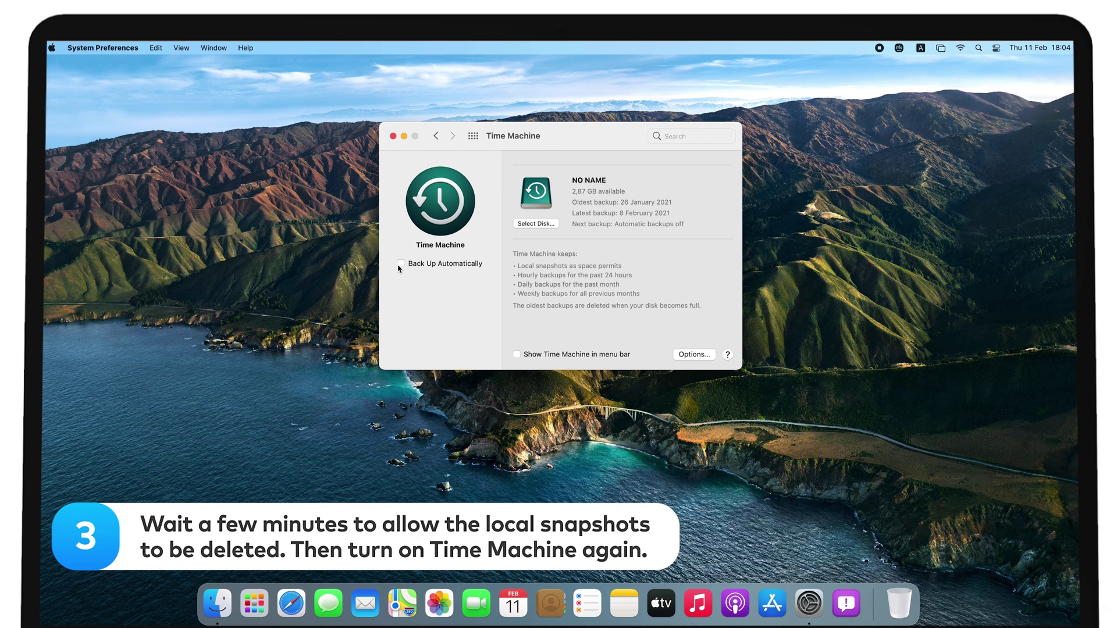
pyautogui.click(400, 264)
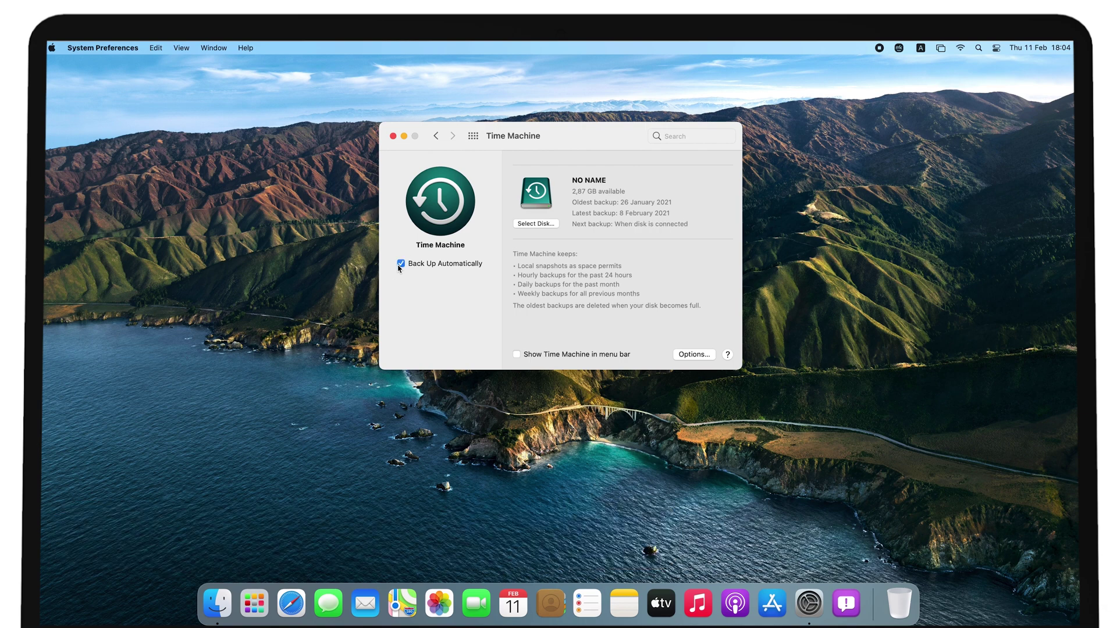